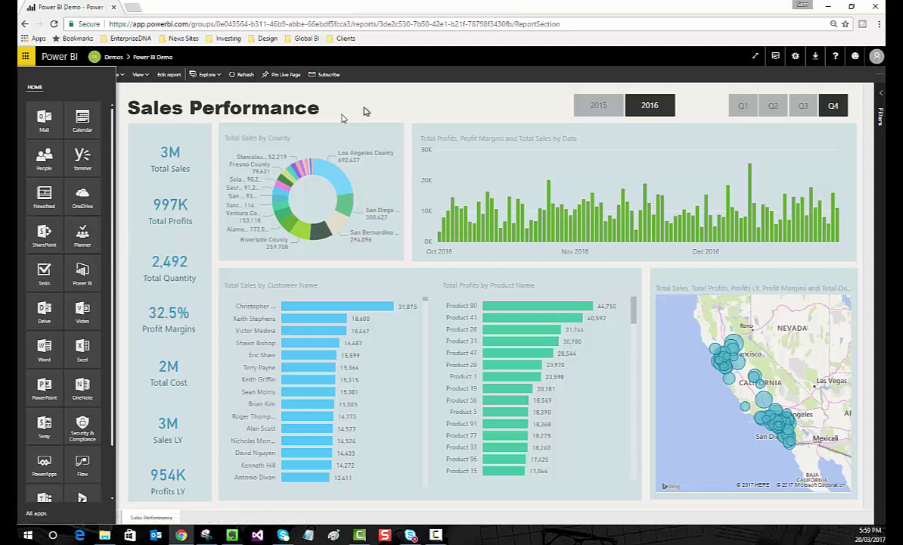
# Step: Dismiss the Office 365 app launcher to reveal the Sales Performance report's navigation pane
pyautogui.click(448, 95)
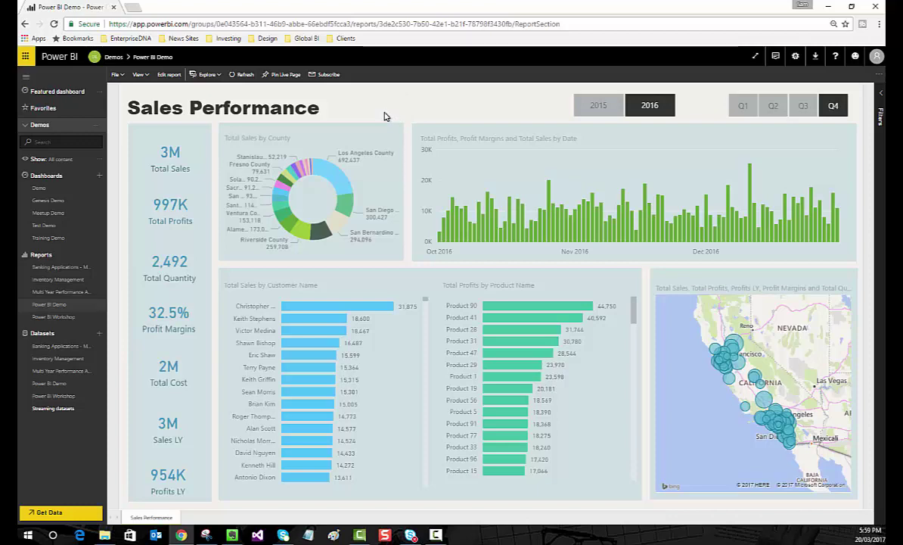
# Step: Publish the Sales Performance report to the web and select the generated public link
pyautogui.click(116, 74)
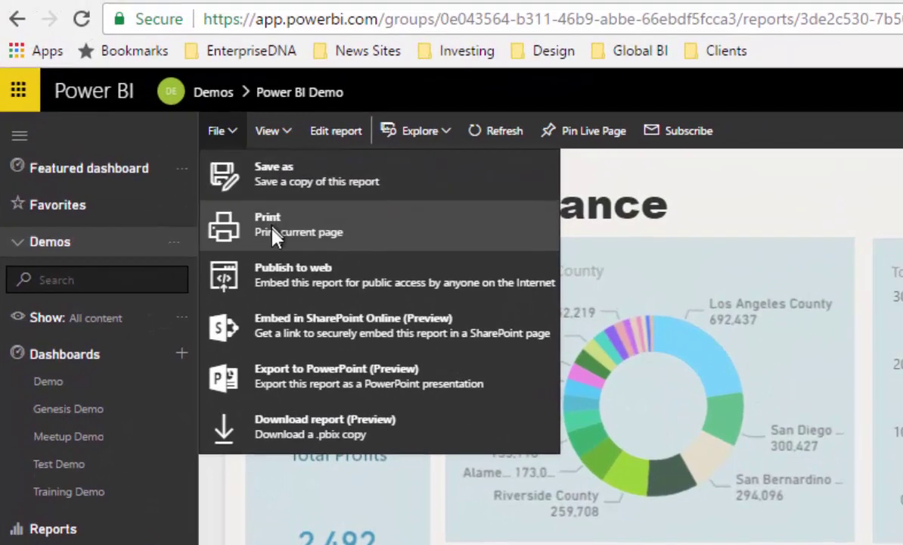
pyautogui.click(349, 287)
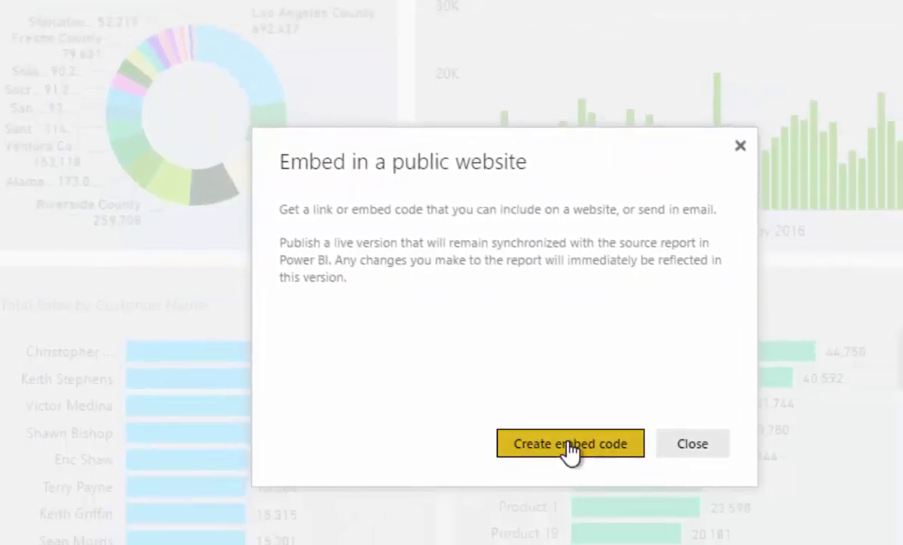
pyautogui.click(570, 452)
pyautogui.click(609, 446)
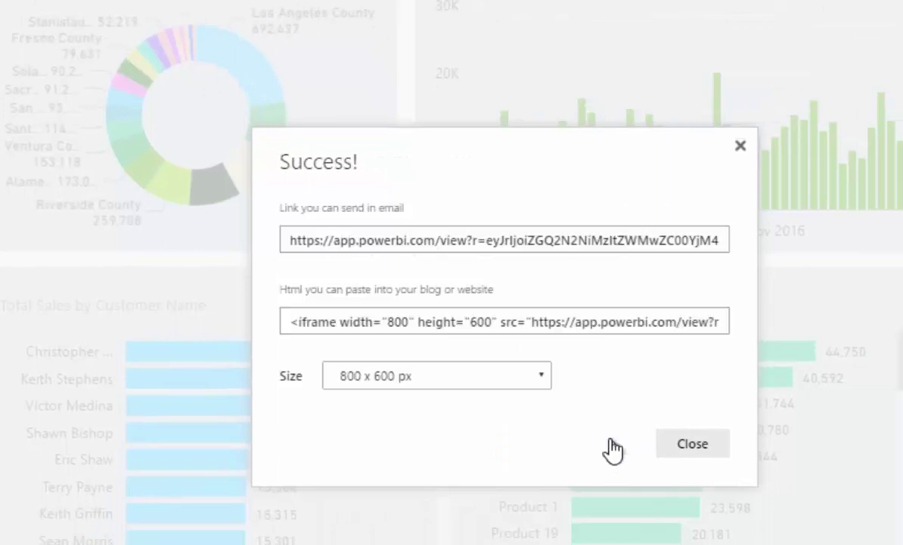
pyautogui.click(463, 242)
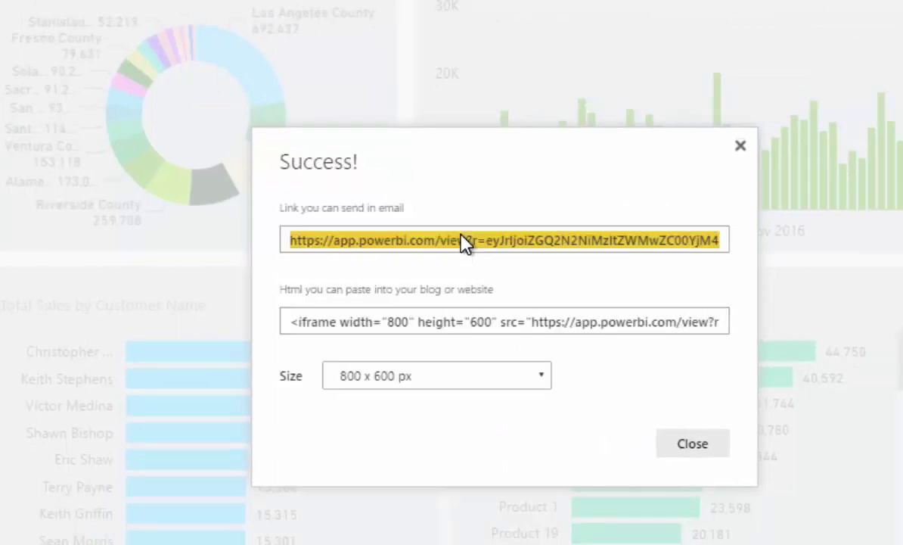
pyautogui.click(686, 445)
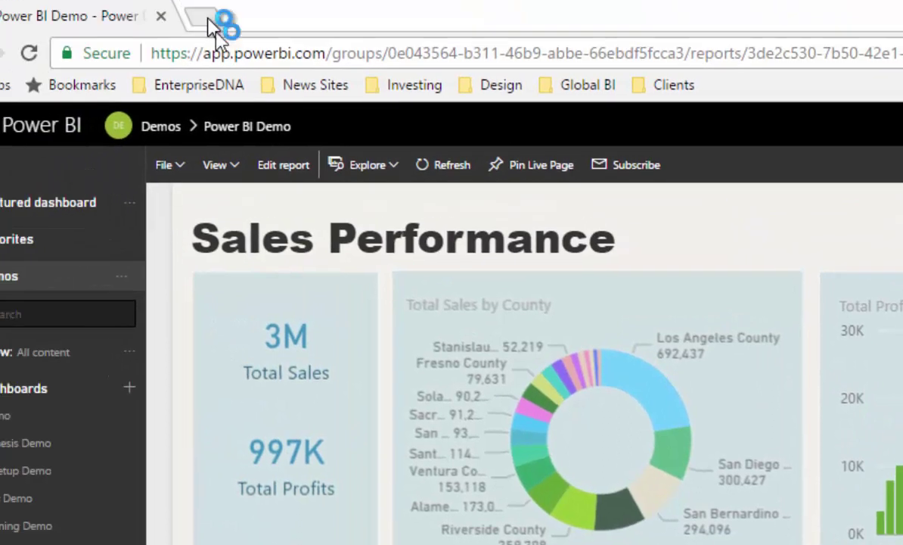
# Step: Load the copied public report link in a new browser tab
pyautogui.click(220, 19)
pyautogui.hotkey('ctrl', 'v')
pyautogui.press('Return')
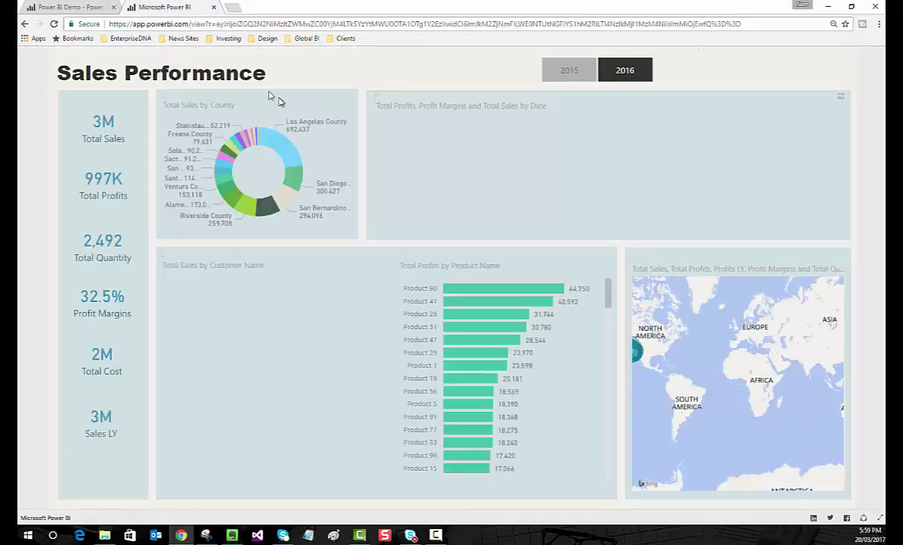
# Step: Cross-filter by Los Angeles, San Diego, San Bernardino, Orange and Riverside counties, then return to the original tab
pyautogui.moveTo(266, 211)
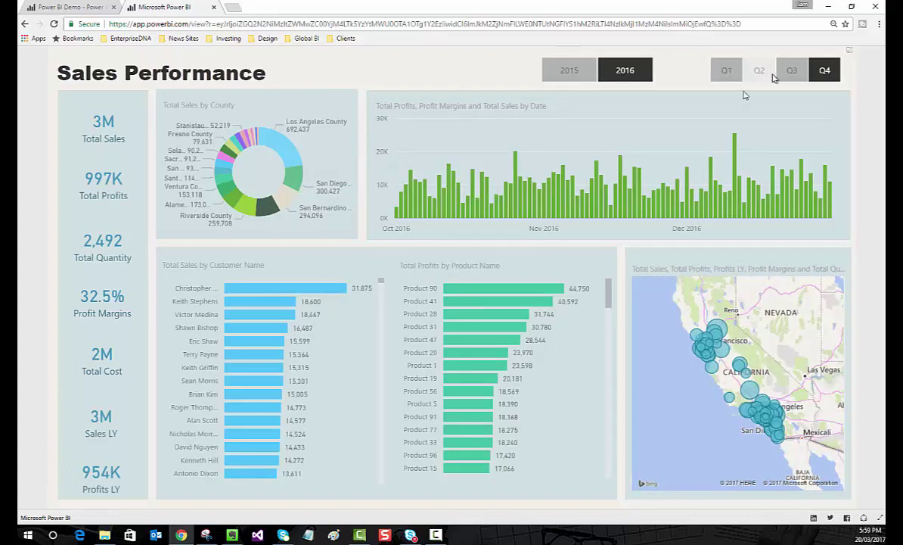
pyautogui.click(297, 151)
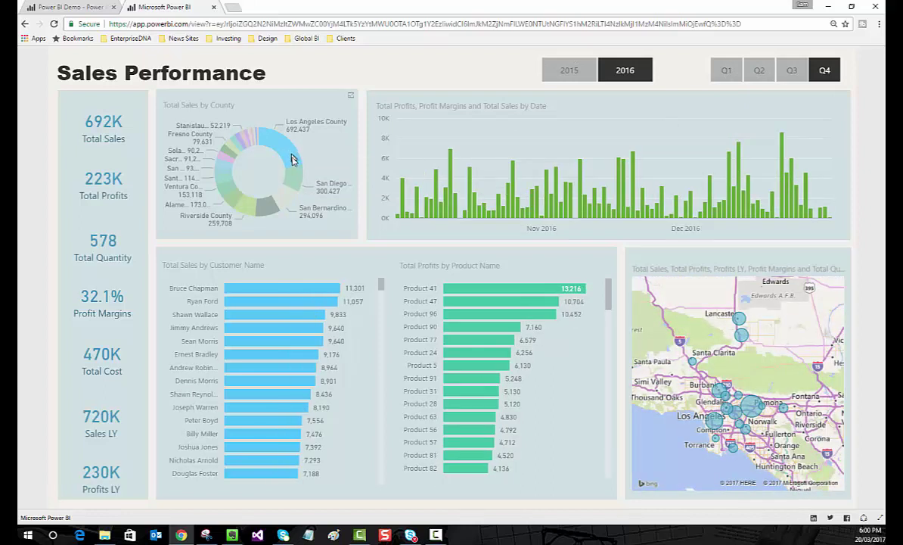
pyautogui.click(280, 174)
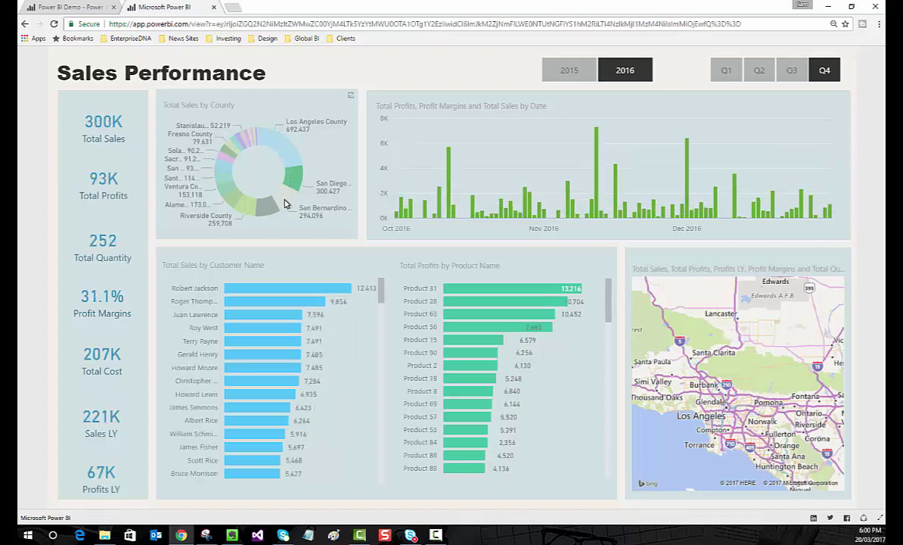
pyautogui.click(264, 209)
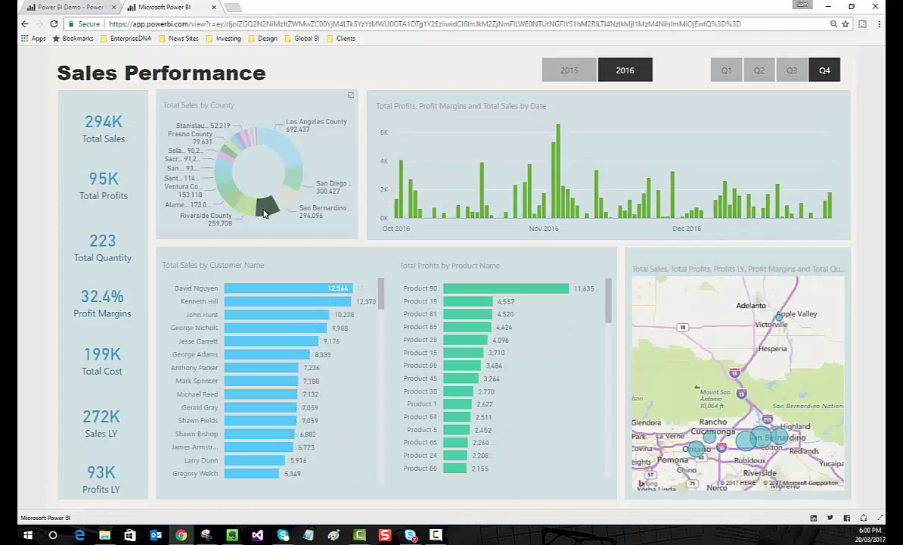
pyautogui.click(264, 213)
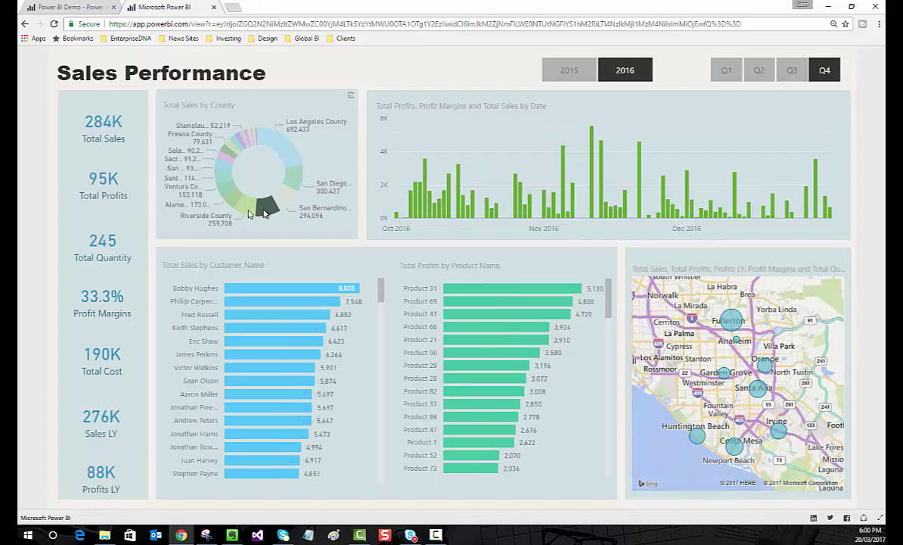
pyautogui.click(248, 206)
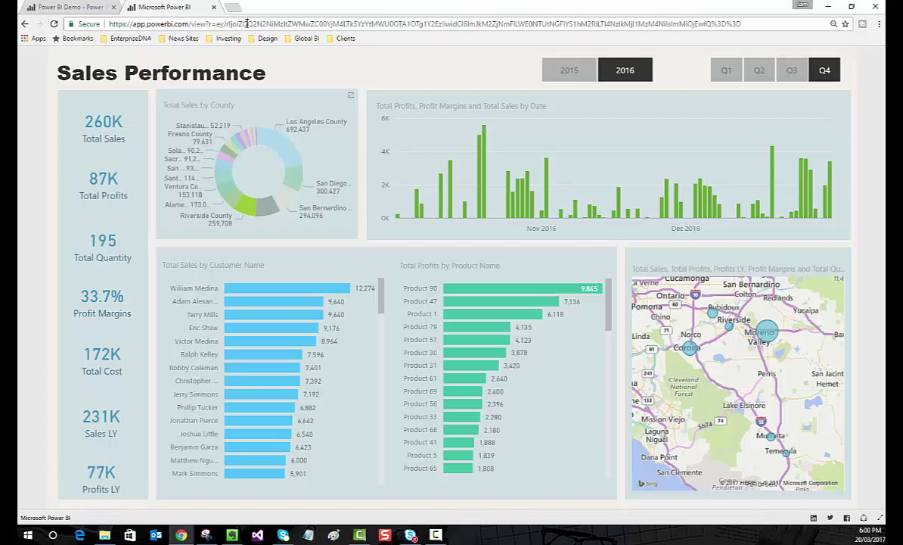
pyautogui.click(246, 24)
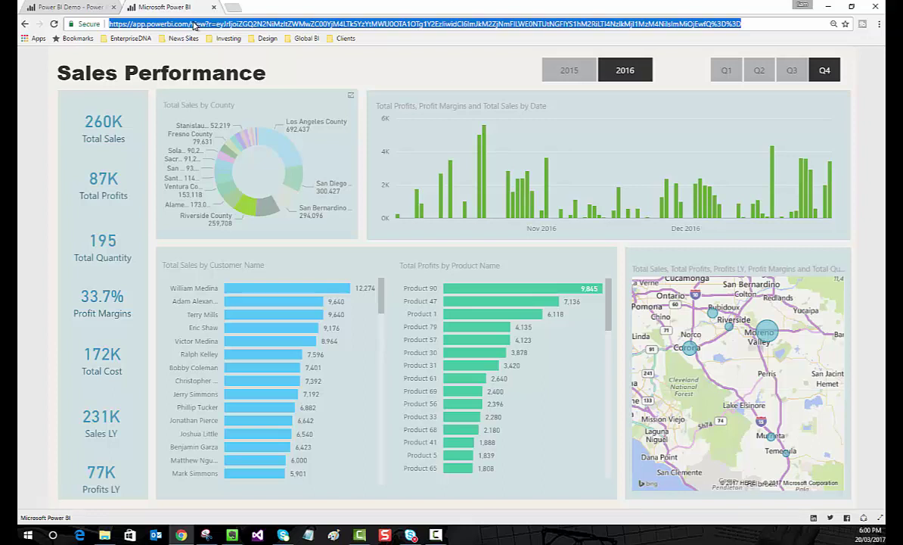
pyautogui.click(74, 9)
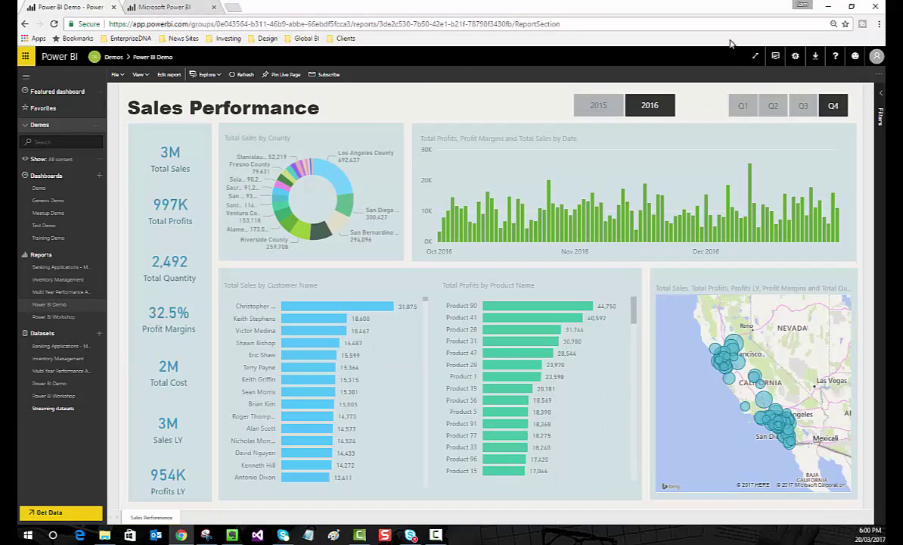
# Step: Open Manage embed codes from the settings gear to list the Demos workspace's embed codes
pyautogui.click(171, 9)
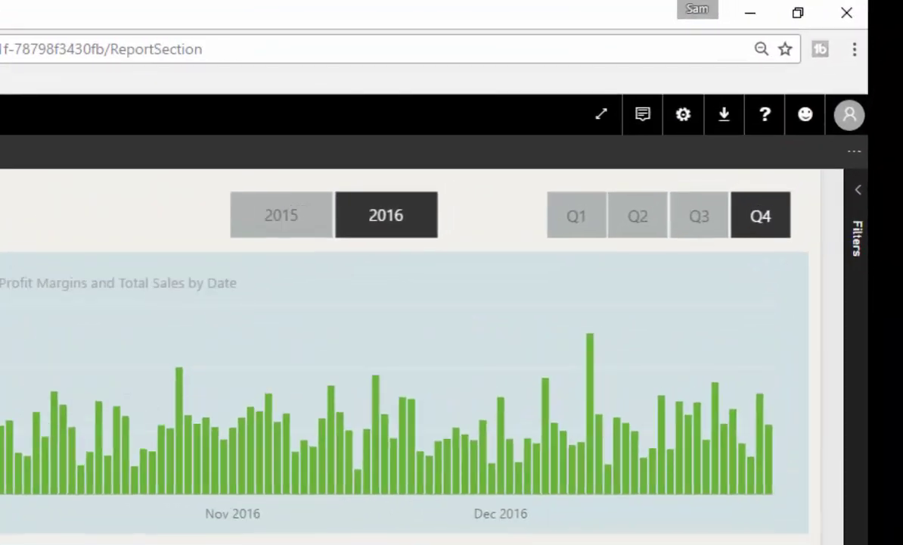
pyautogui.click(687, 117)
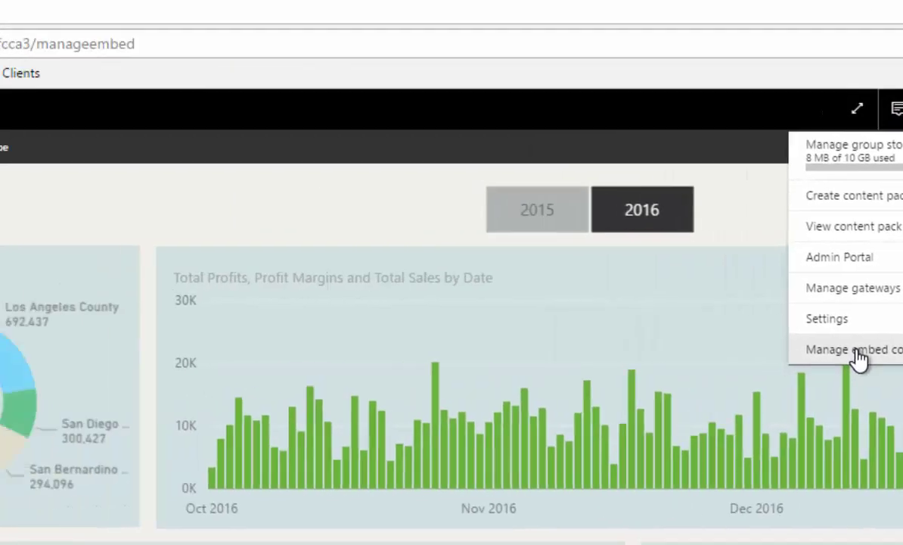
pyautogui.click(603, 362)
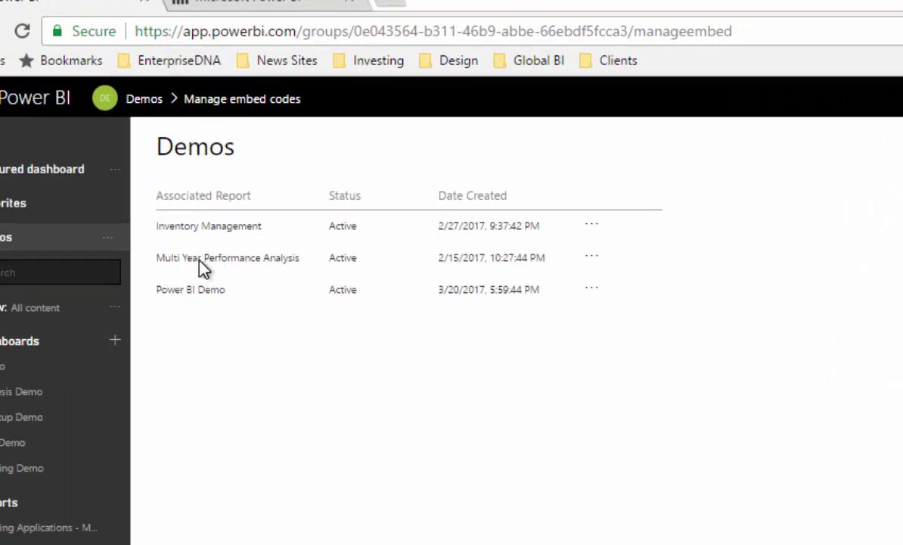
# Step: Delete the Power BI Demo embed code and reload its public link to confirm it's unavailable
pyautogui.click(591, 288)
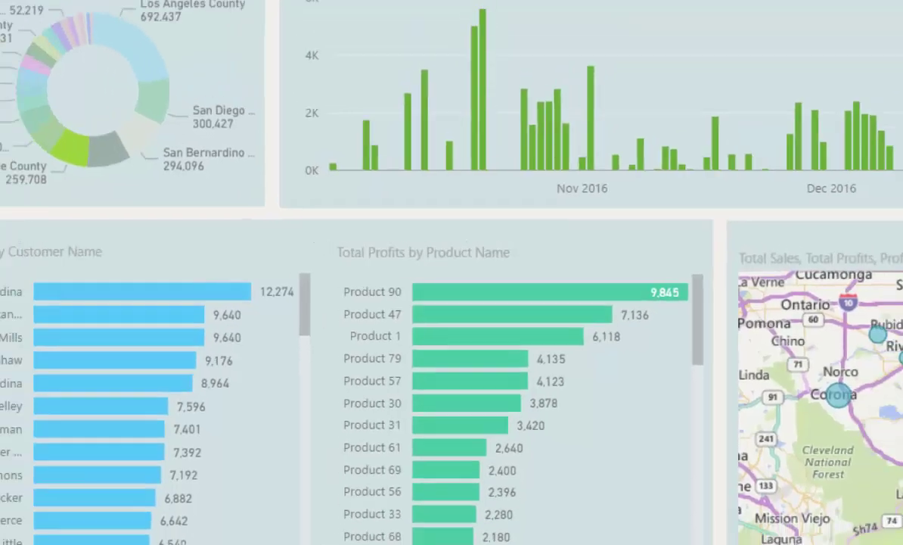
pyautogui.press('Return')
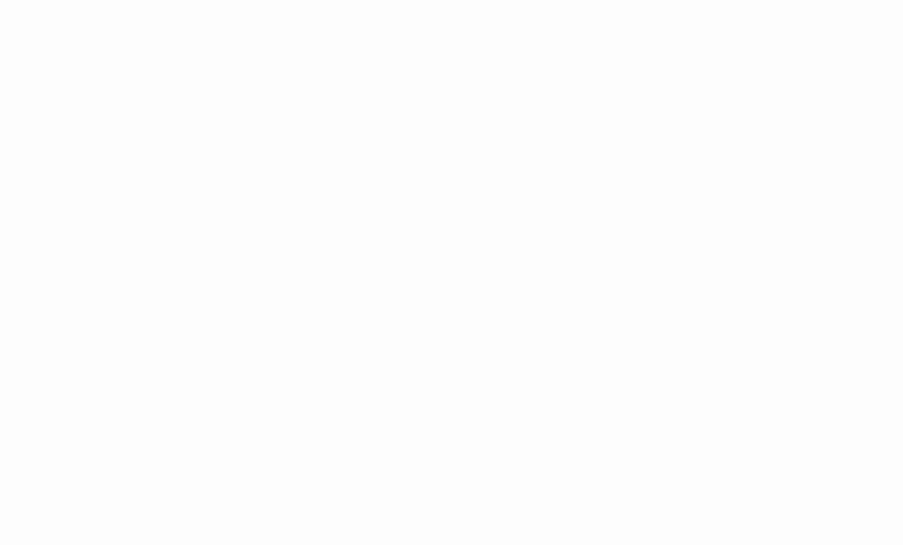
# Step: Open the Power BI Demo report from the Reports list in the Demos workspace
pyautogui.click(62, 339)
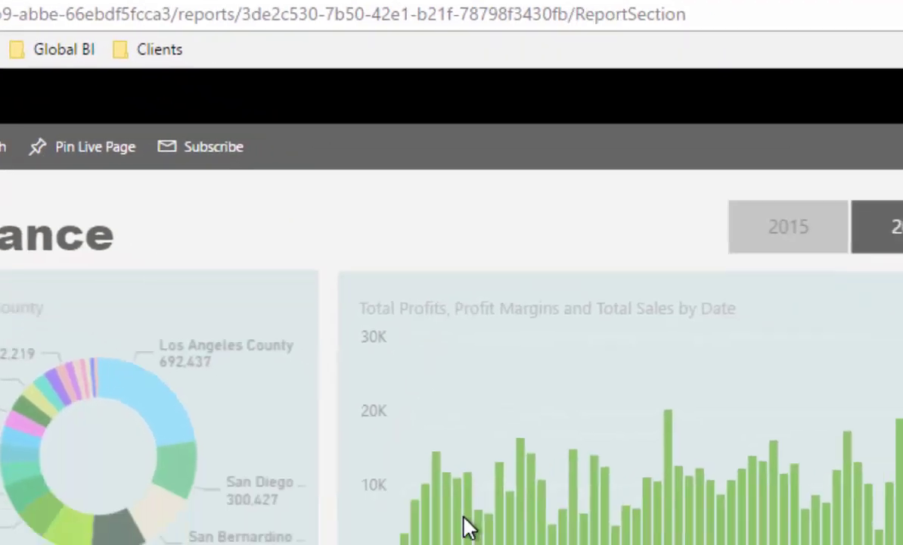
# Step: Create and save an email subscription covering the Sales Performance report page
pyautogui.click(397, 222)
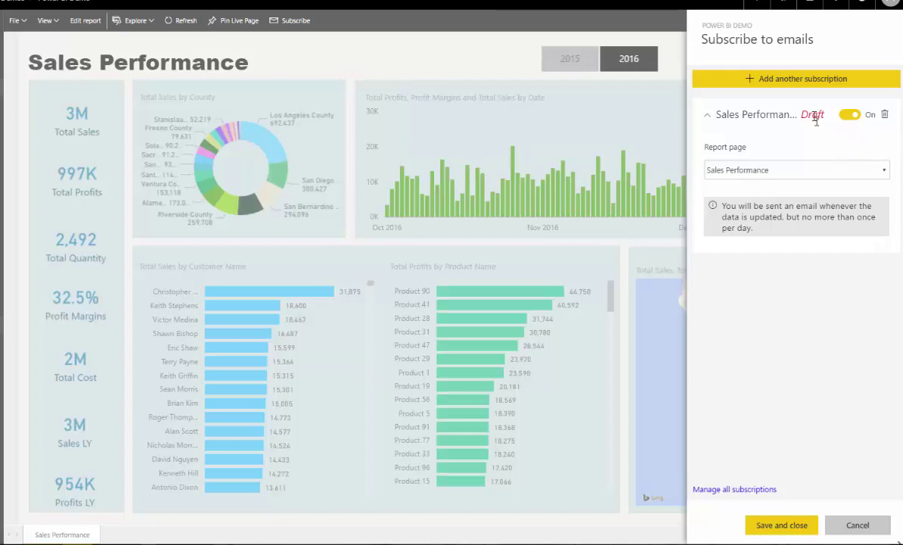
pyautogui.click(798, 172)
pyautogui.click(796, 188)
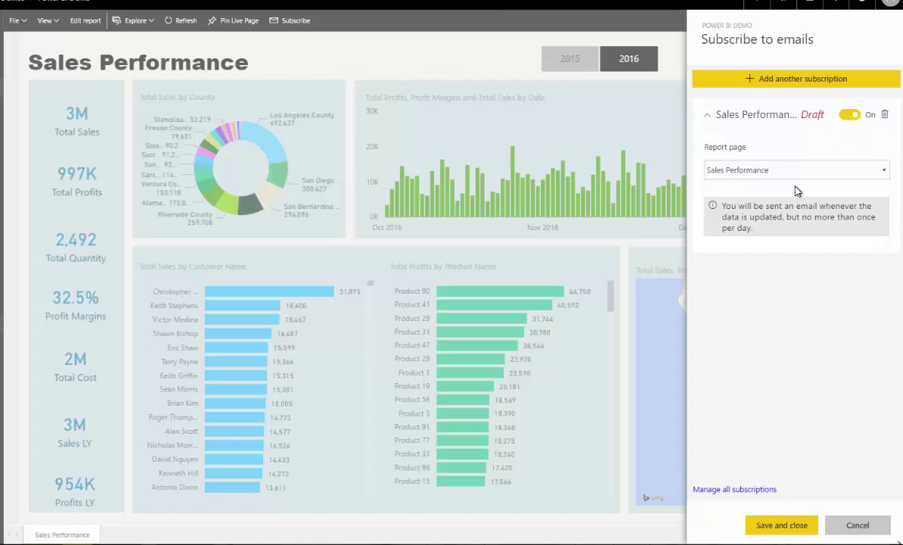
pyautogui.click(772, 528)
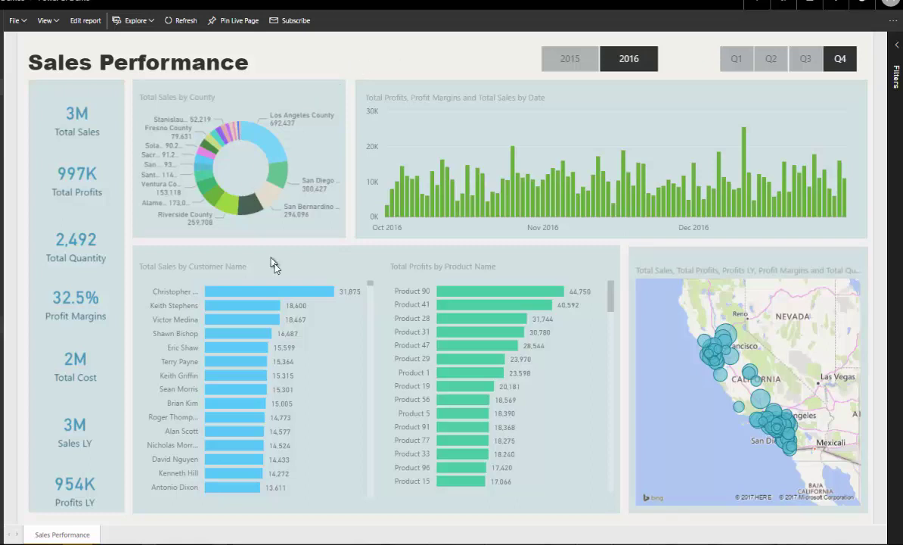
pyautogui.click(293, 292)
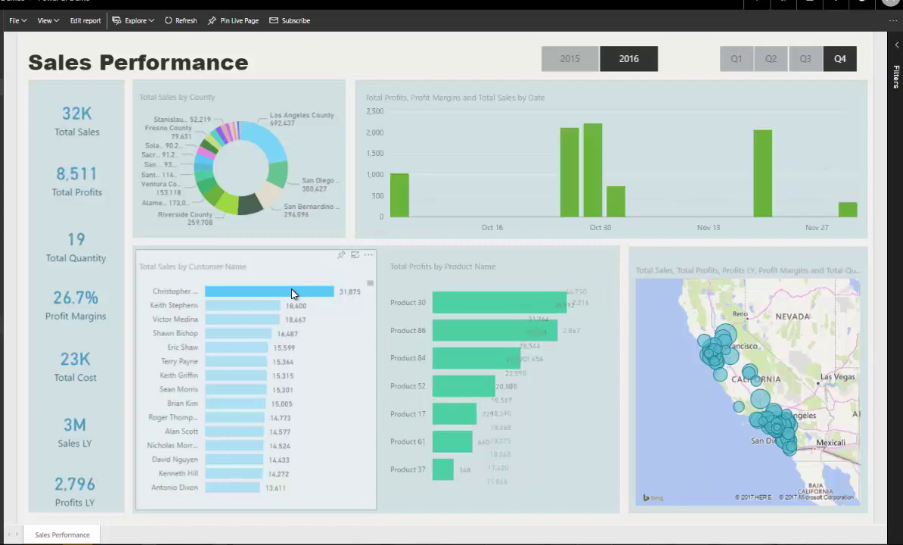
pyautogui.click(320, 295)
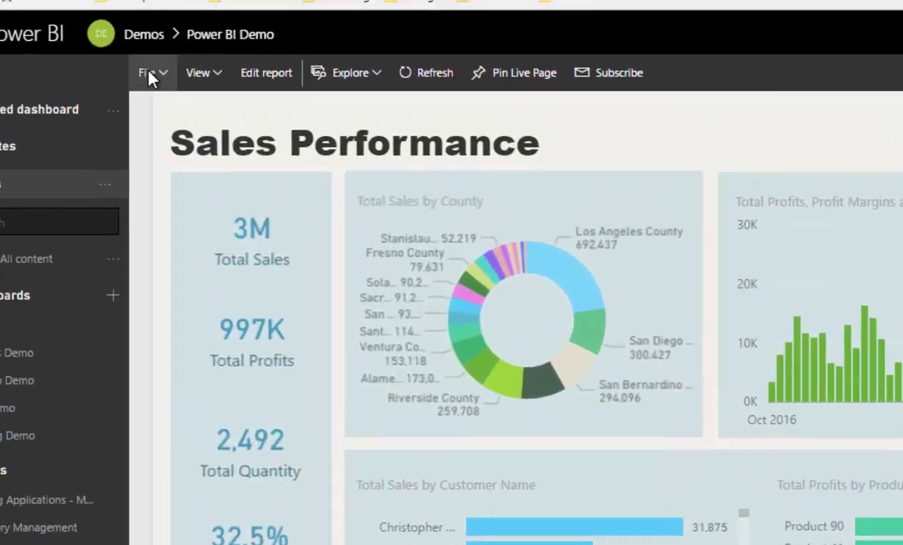
# Step: Publish the Power BI Demo report to the web and select its iframe embed HTML
pyautogui.click(109, 57)
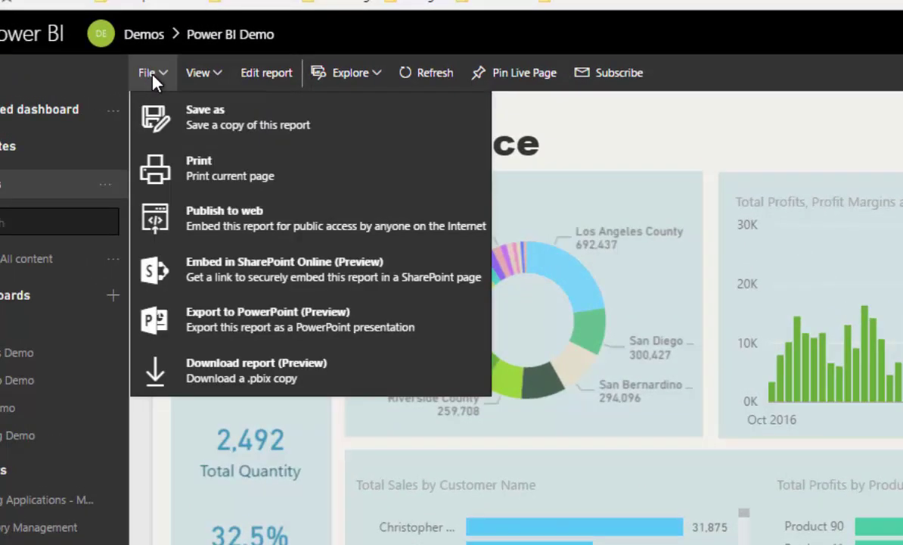
pyautogui.click(198, 216)
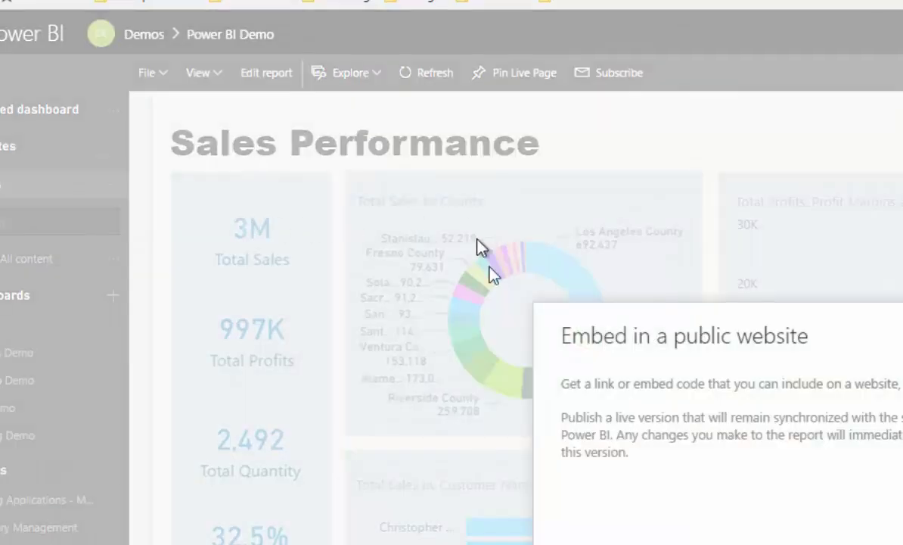
pyautogui.click(901, 544)
pyautogui.click(902, 544)
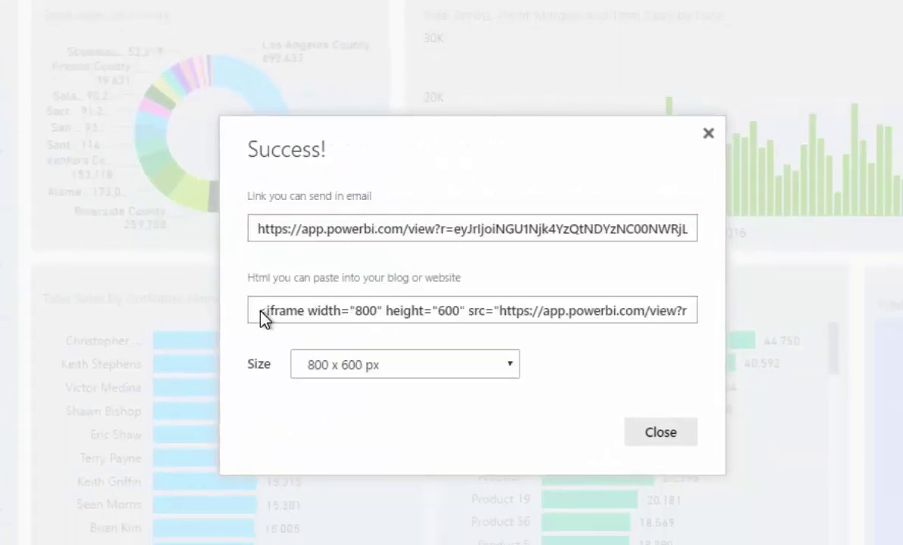
pyautogui.moveTo(261, 311); pyautogui.dragTo(694, 314)
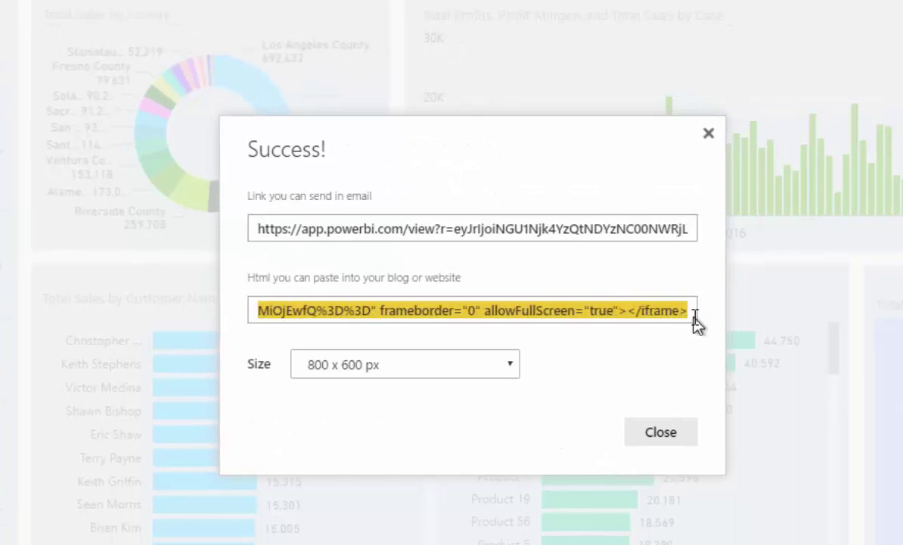
pyautogui.click(569, 319)
pyautogui.click(662, 445)
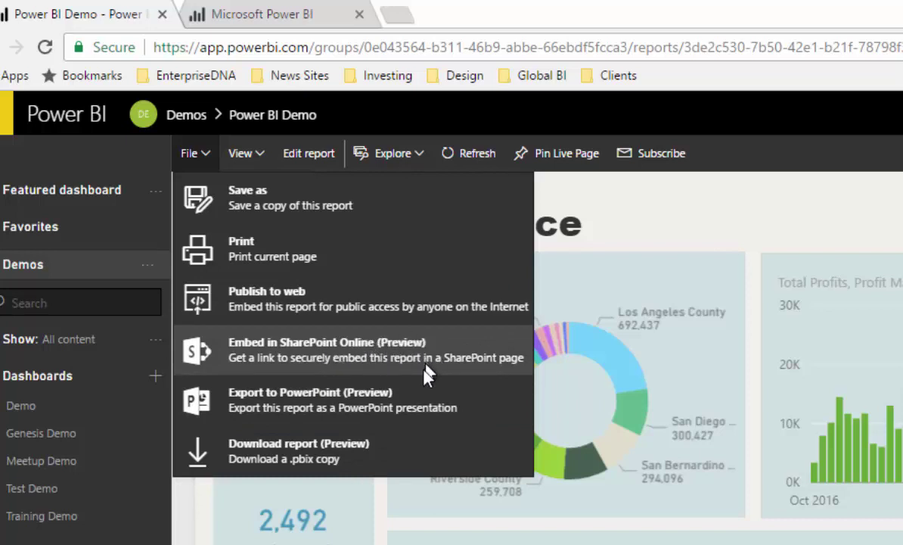
# Step: Export the report to PowerPoint (Preview) and open the downloaded .pptx deck
pyautogui.click(317, 408)
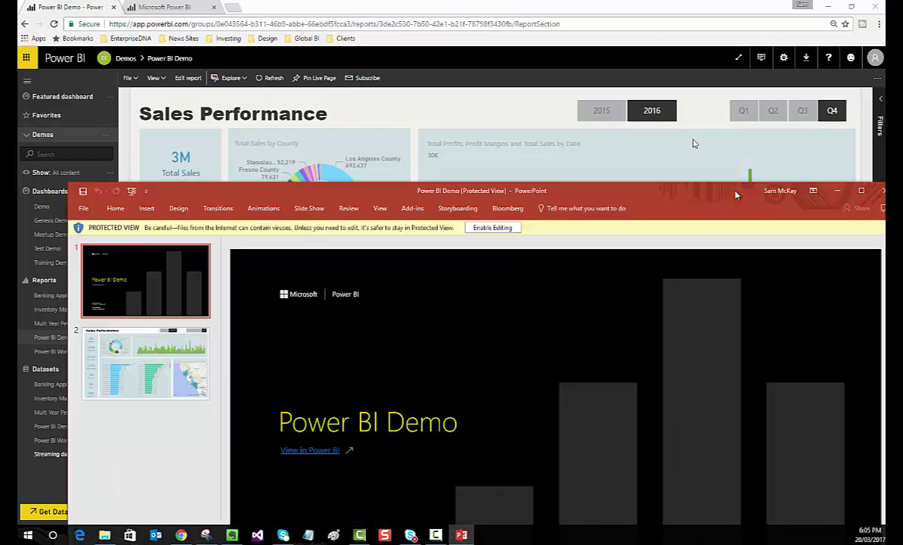
# Step: Move the PowerPoint window up and view slide 2, the Sales Performance dashboard
pyautogui.moveTo(735, 195); pyautogui.dragTo(646, 39)
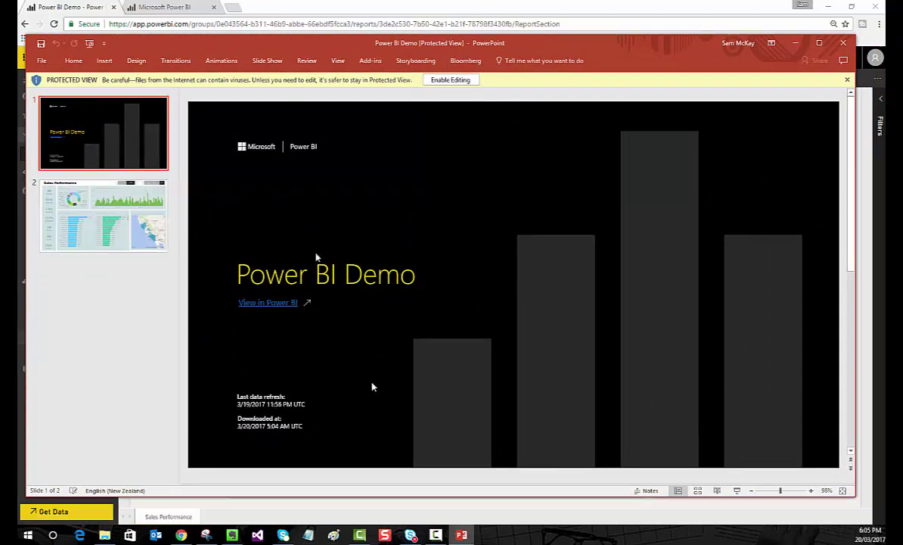
pyautogui.click(123, 214)
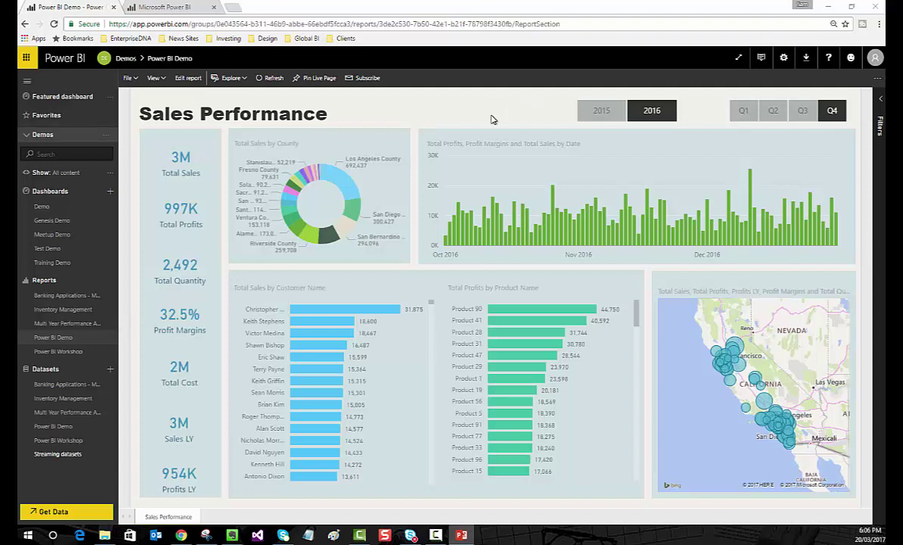
pyautogui.click(25, 60)
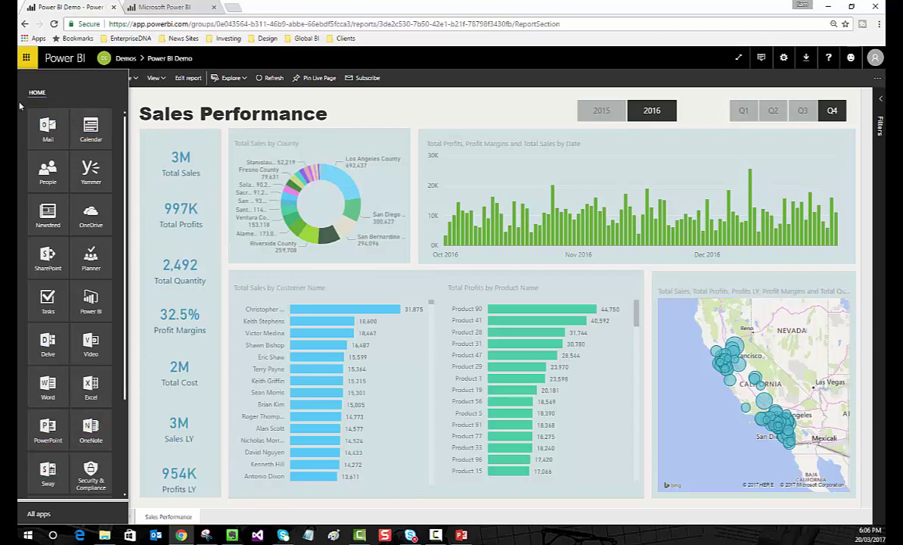
pyautogui.click(430, 107)
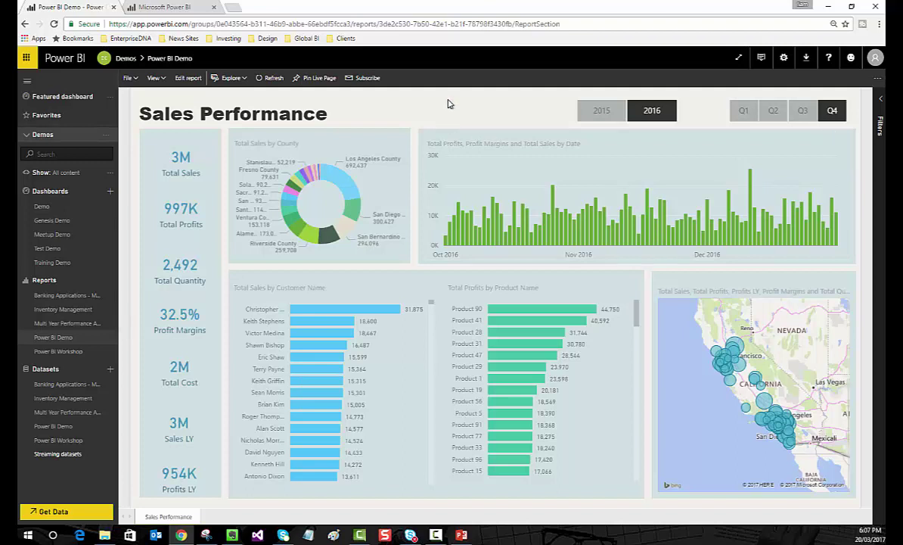
pyautogui.click(27, 59)
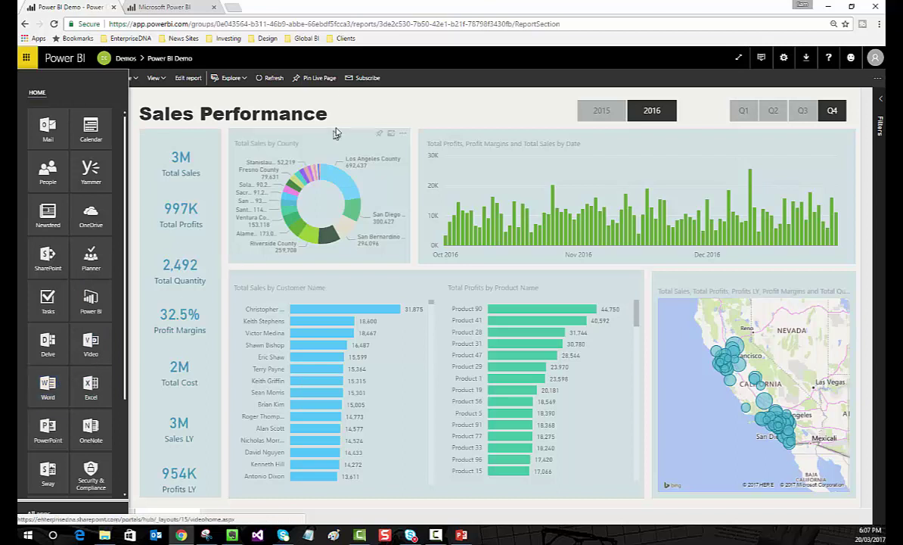
pyautogui.click(485, 108)
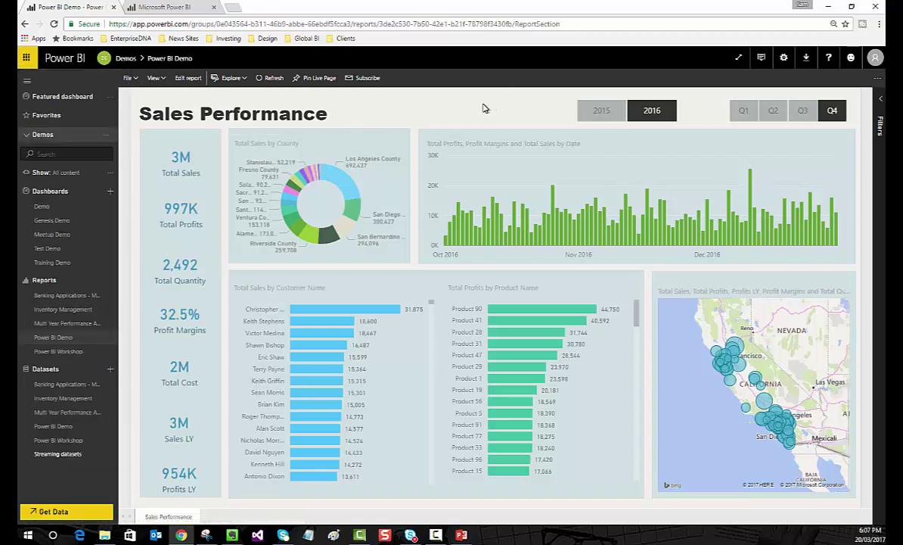